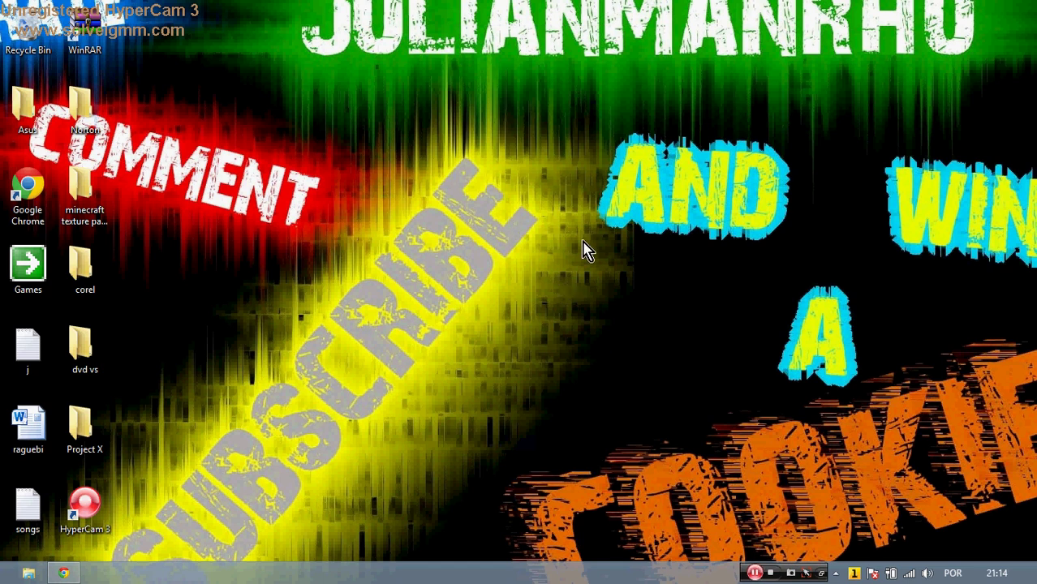
# Look over the YouTube video page, then minimize the browser to reveal the desktop
pyautogui.click(79, 574)
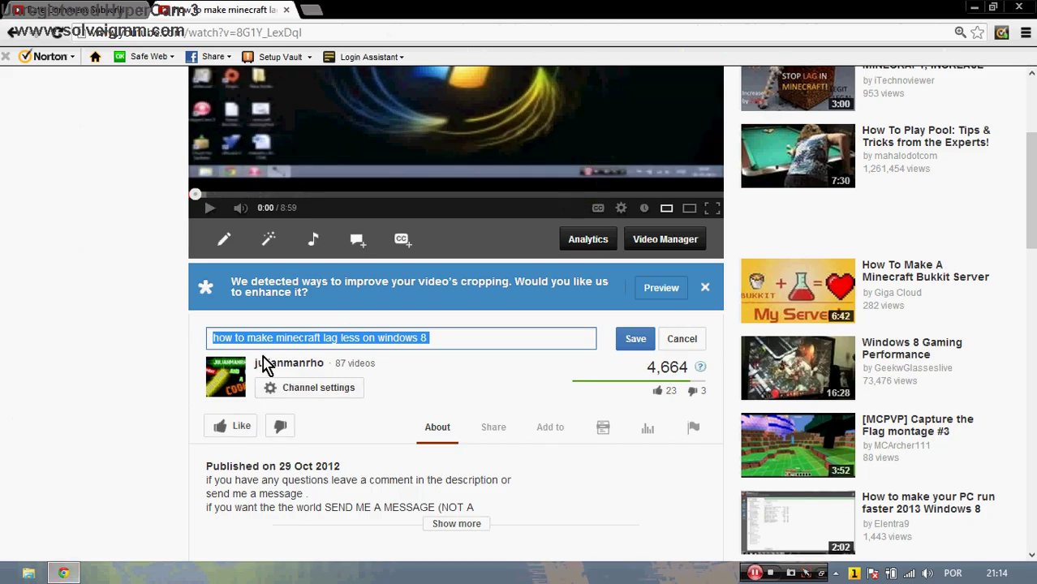
pyautogui.click(262, 355)
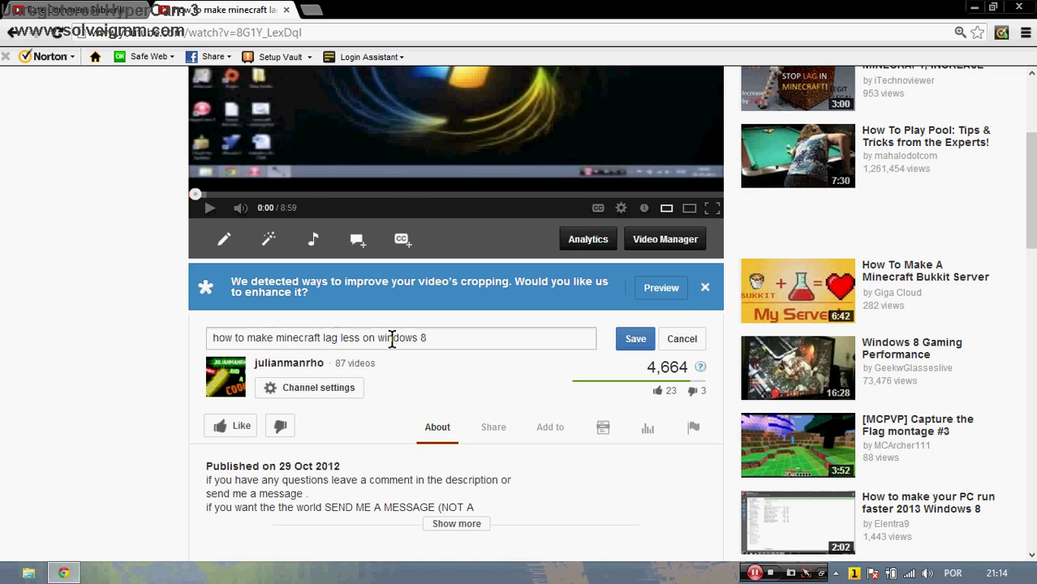
pyautogui.scroll(-3, 438, 341)
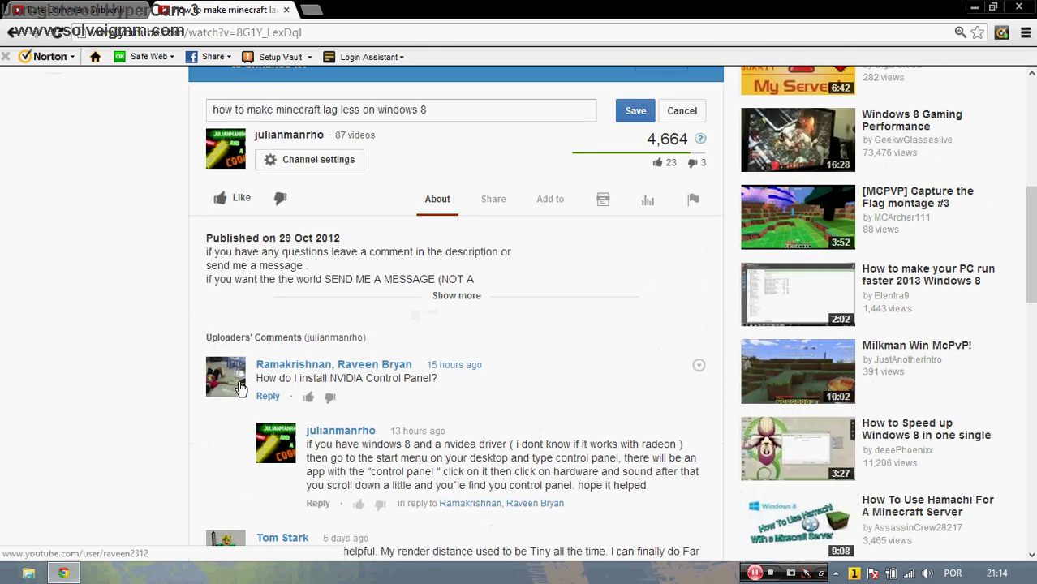
pyautogui.scroll(-1, 259, 349)
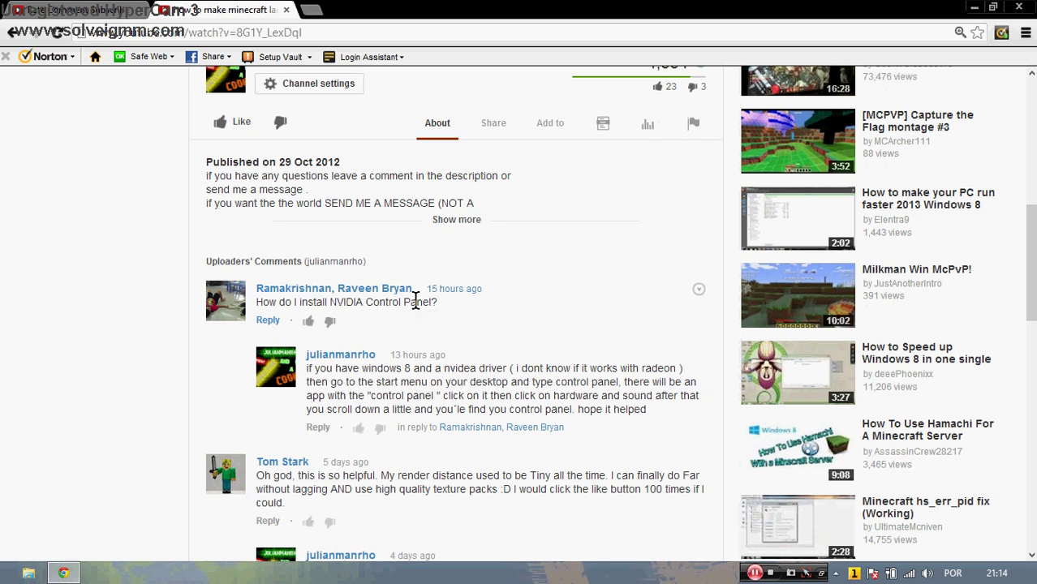
pyautogui.scroll(-6, 219, 328)
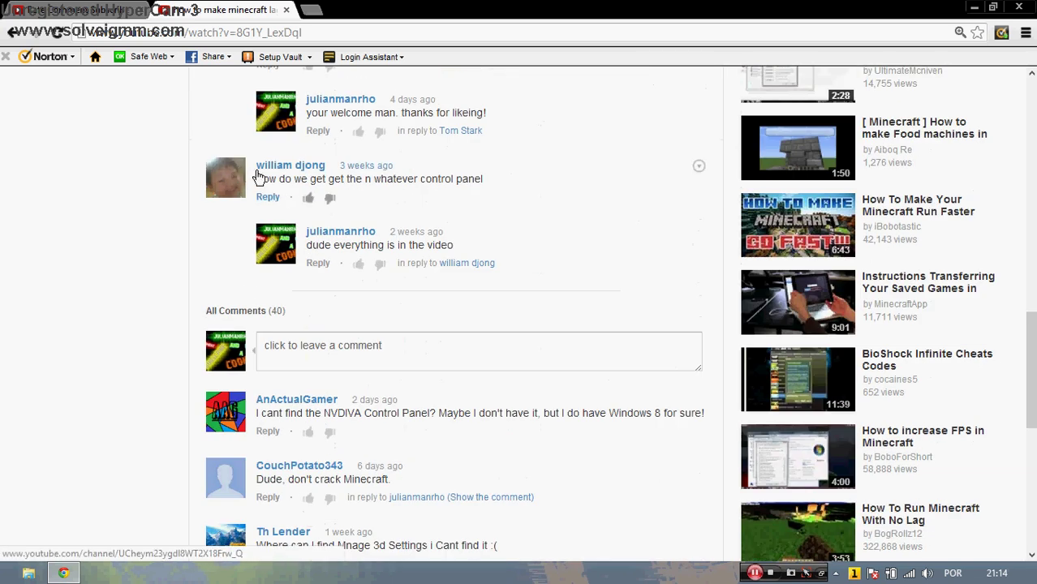
pyautogui.scroll(6, 308, 173)
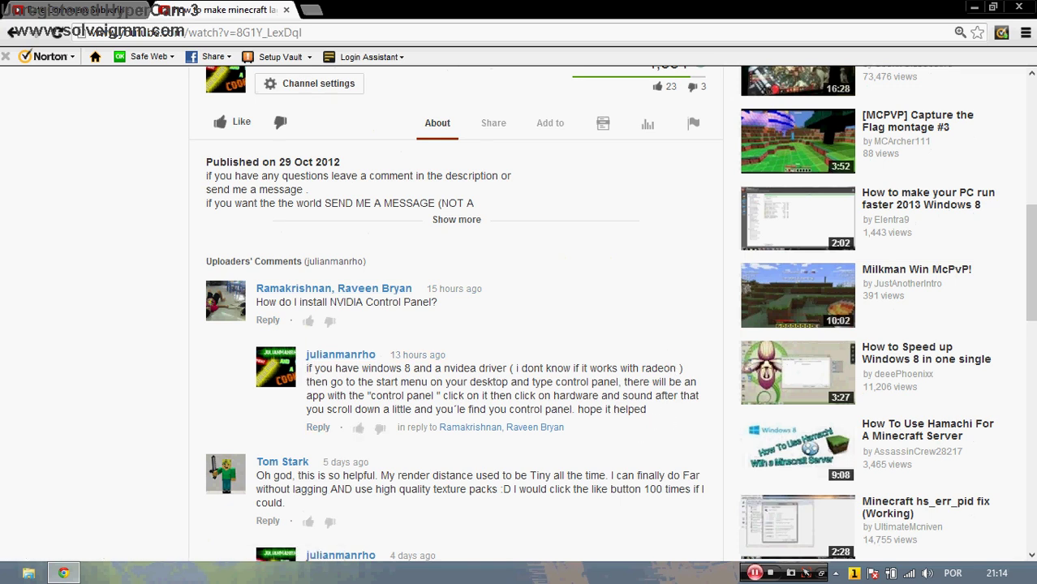
pyautogui.click(973, 7)
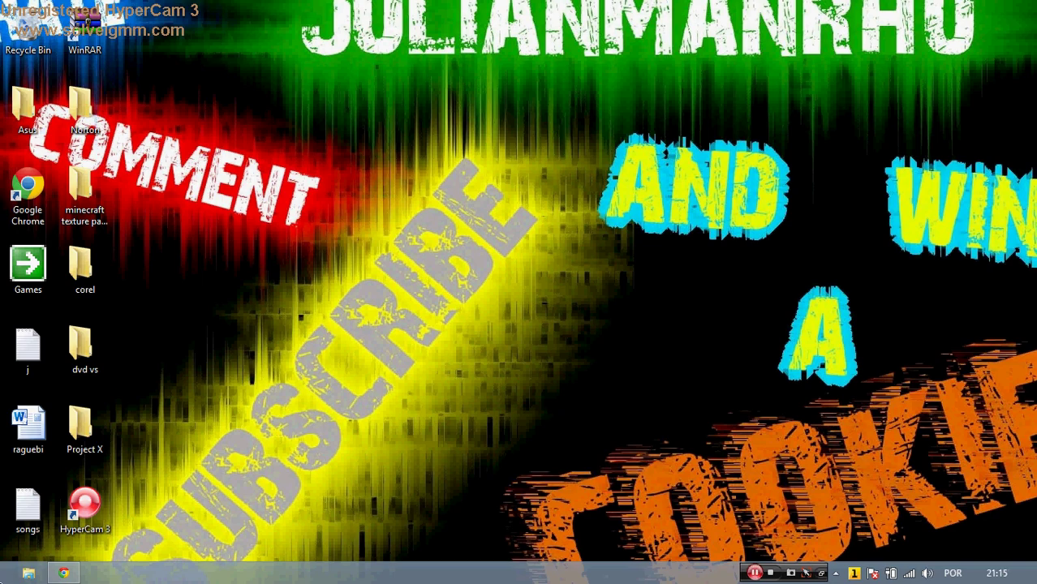
# Search the Start screen for 'control pane', compare Settings and Files results, and open Control Panel
pyautogui.click(8, 572)
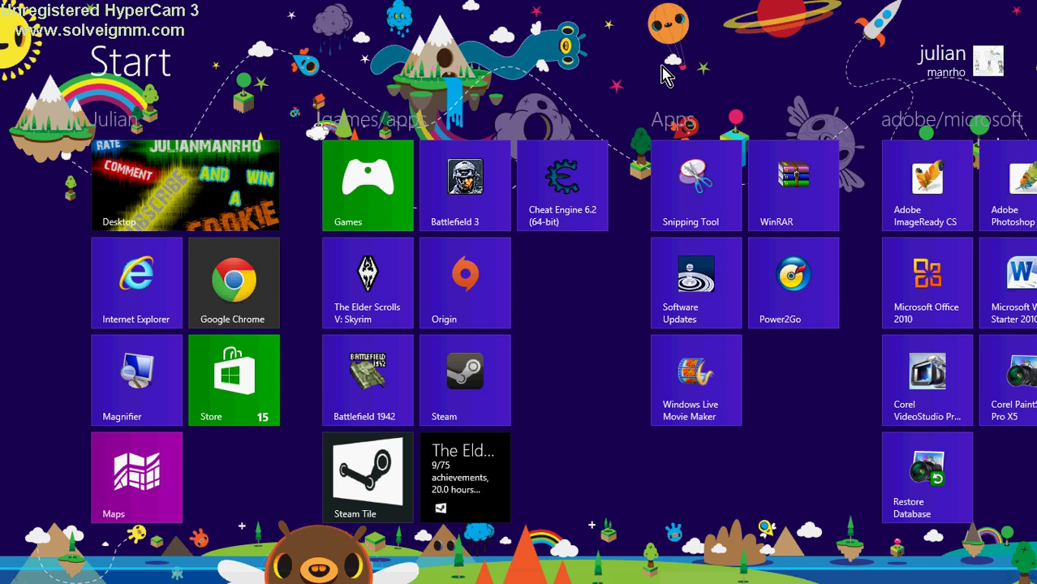
pyautogui.write('control')
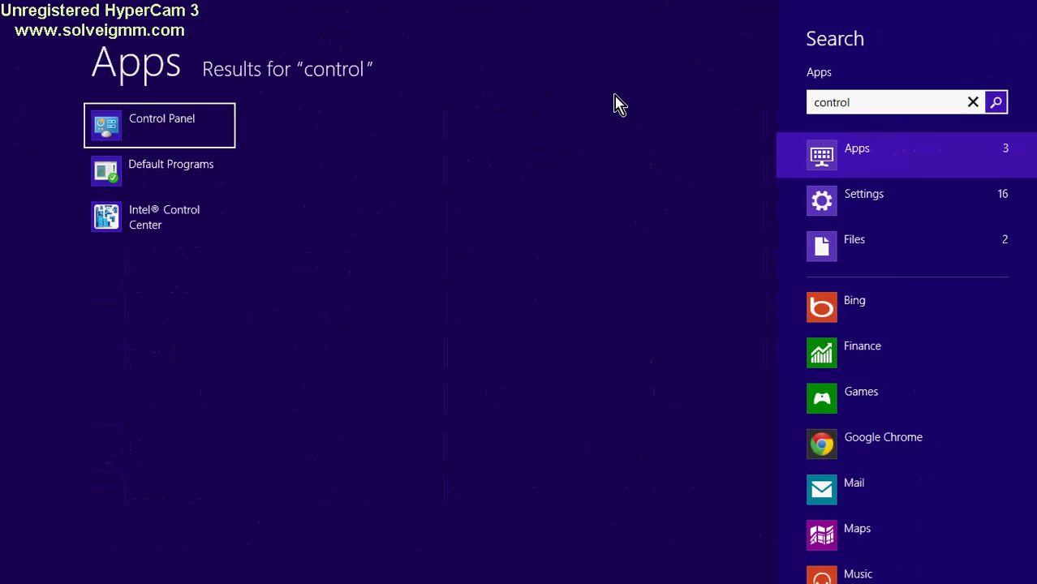
pyautogui.write(' panel')
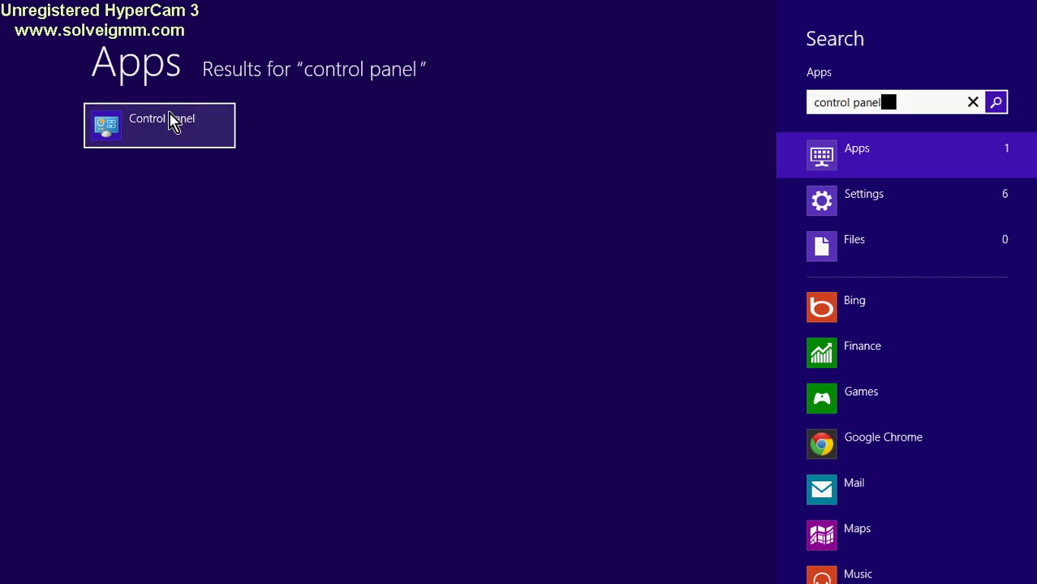
pyautogui.click(885, 208)
pyautogui.click(873, 241)
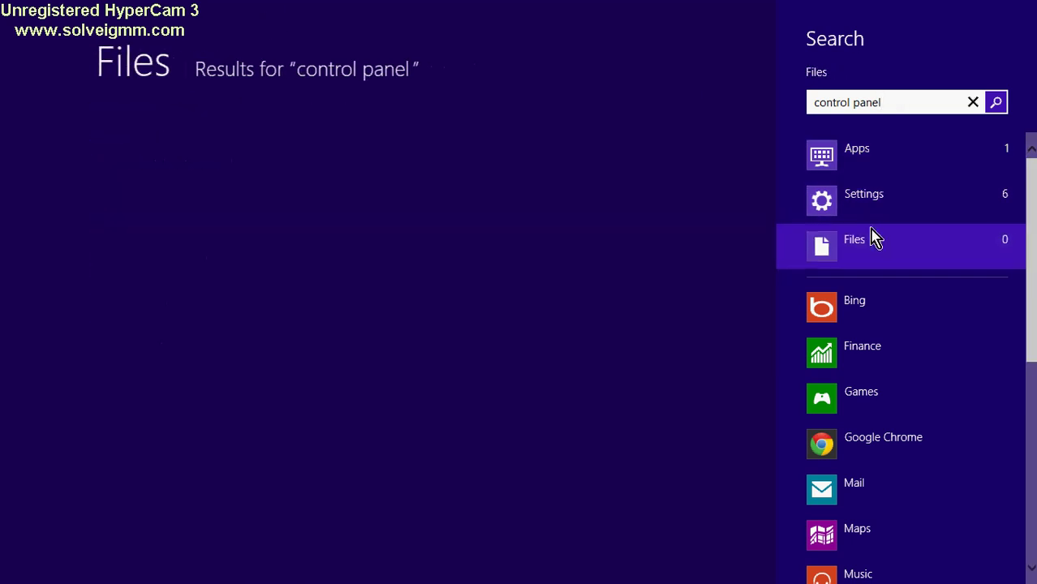
pyautogui.click(871, 172)
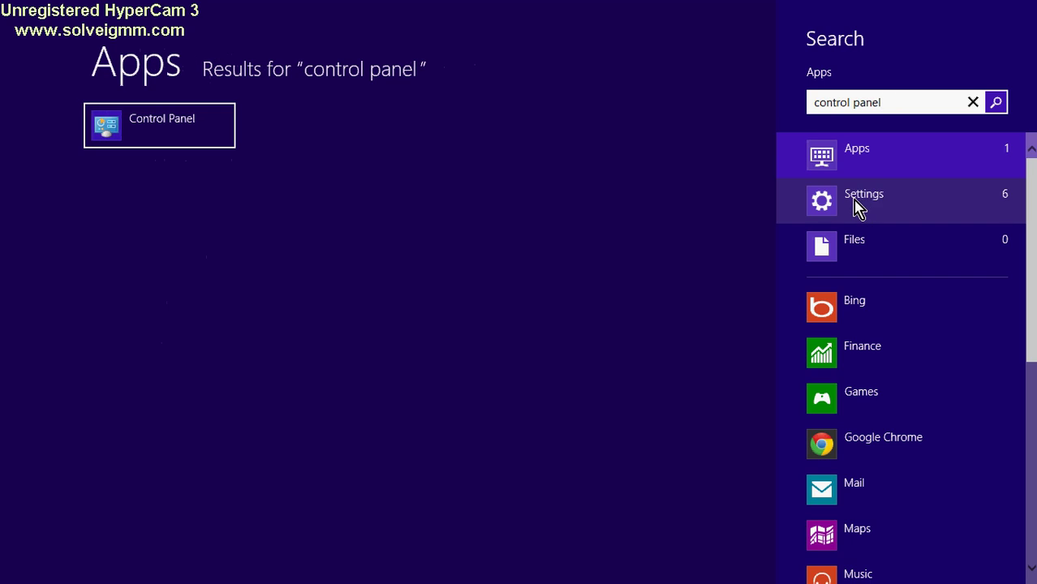
pyautogui.click(185, 146)
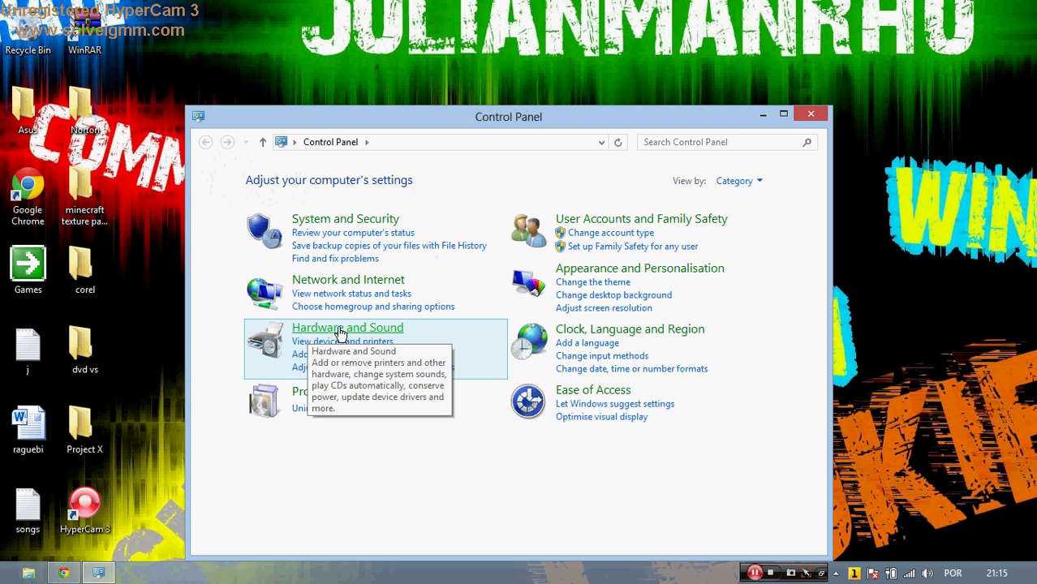
# Launch NVIDIA Control Panel from Control Panel's Hardware and Sound page
pyautogui.click(396, 333)
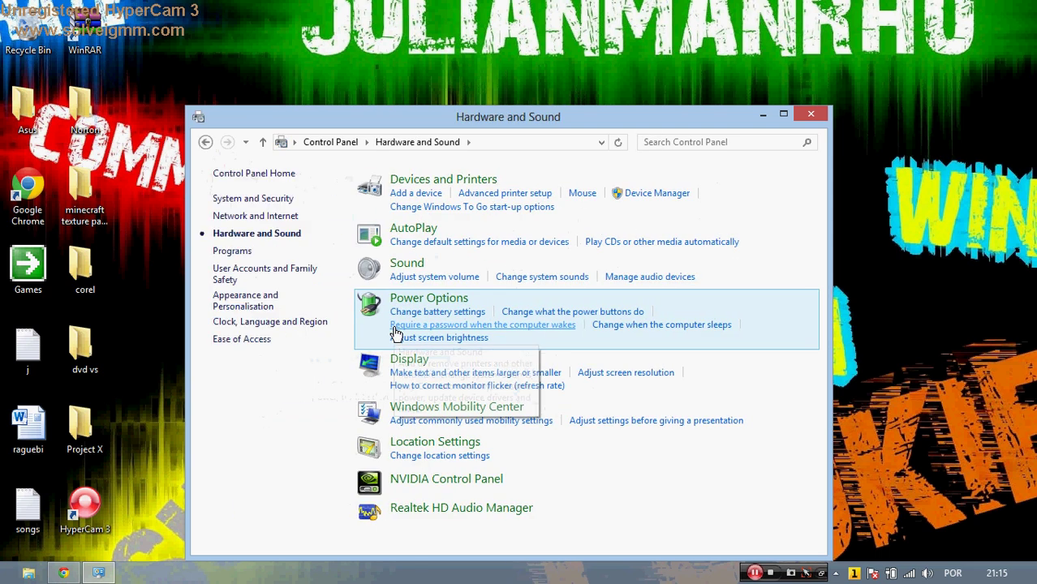
pyautogui.click(424, 482)
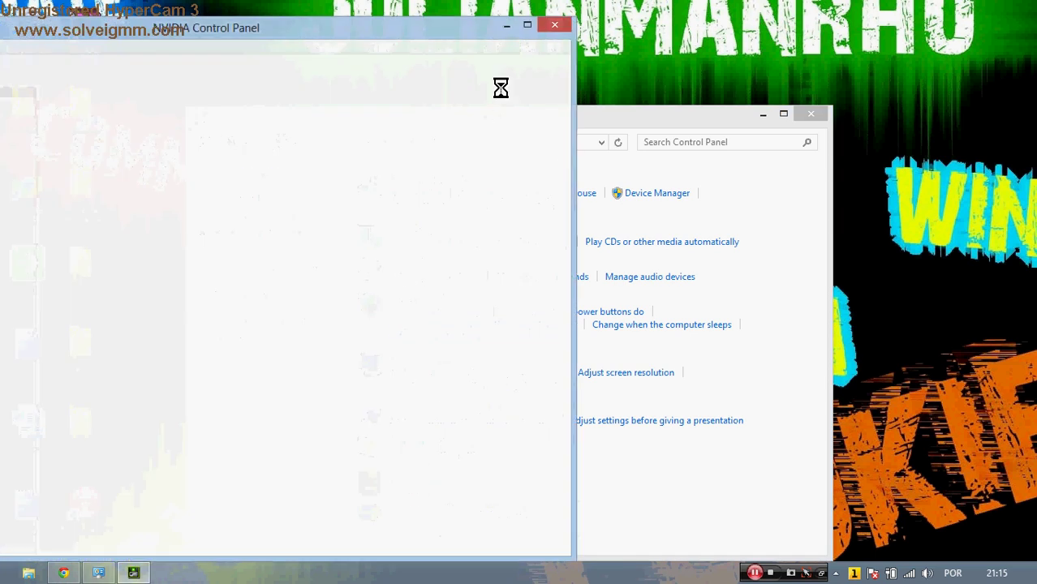
# Maximize NVIDIA Control Panel, view Program Settings then Global Settings, and close both windows
pyautogui.doubleClick(451, 33)
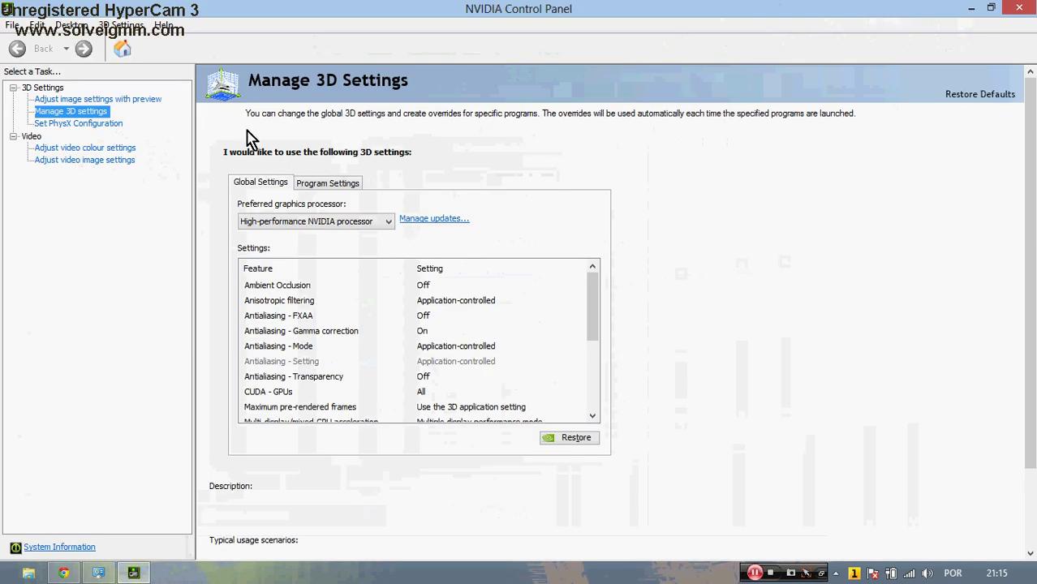
pyautogui.click(329, 189)
pyautogui.click(251, 190)
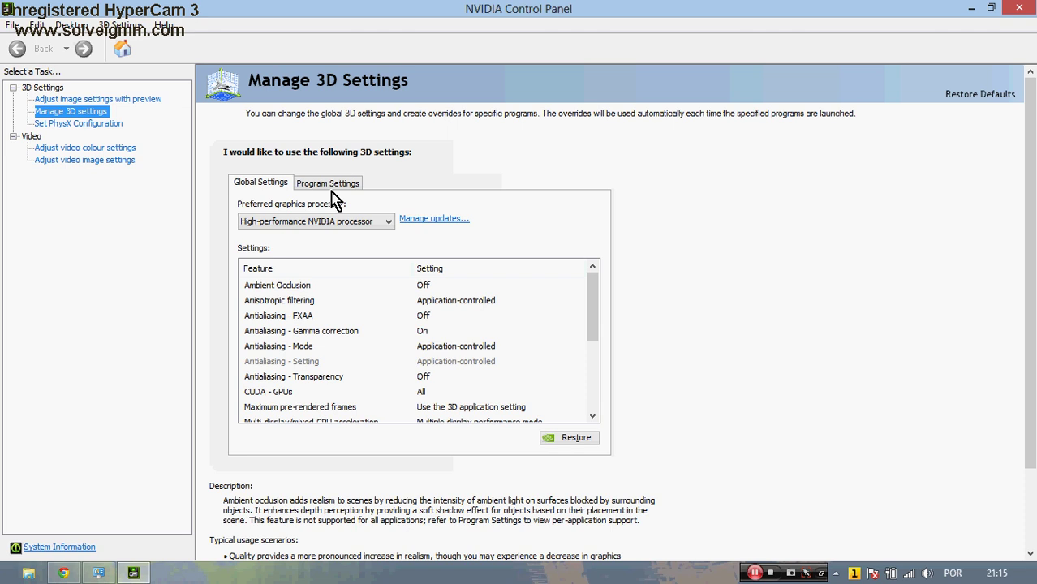
pyautogui.click(1014, 8)
pyautogui.click(822, 117)
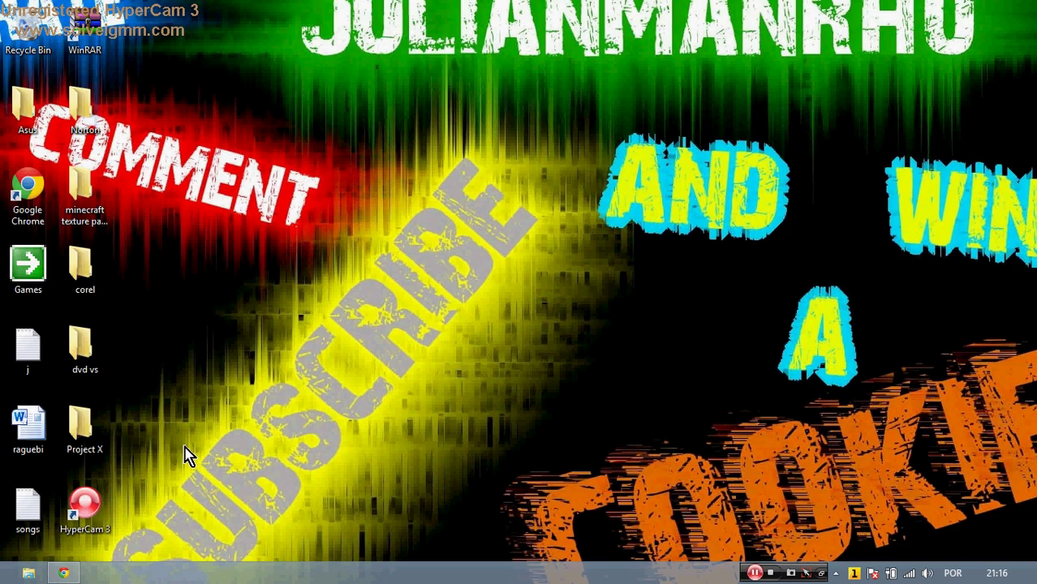
# Open NVIDIA Control Panel from the Start screen's Settings results for 'control pan', then close it
pyautogui.click(8, 577)
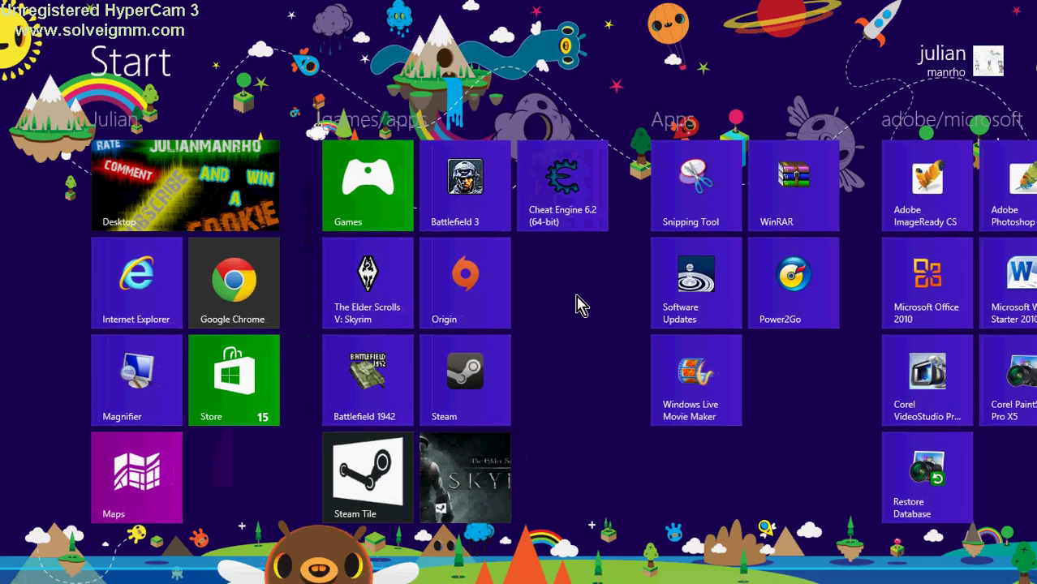
pyautogui.write('control')
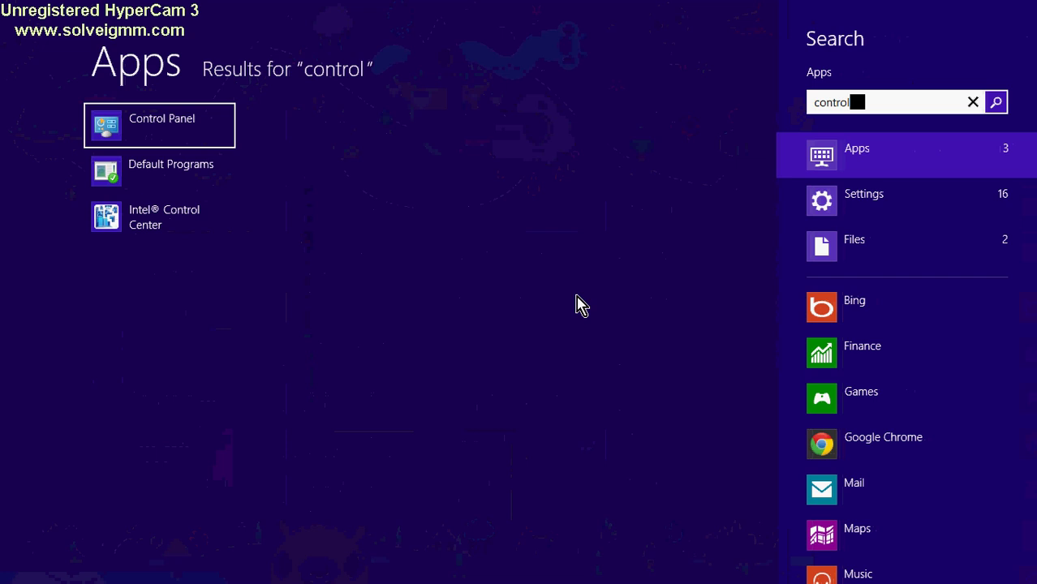
pyautogui.write(' panel')
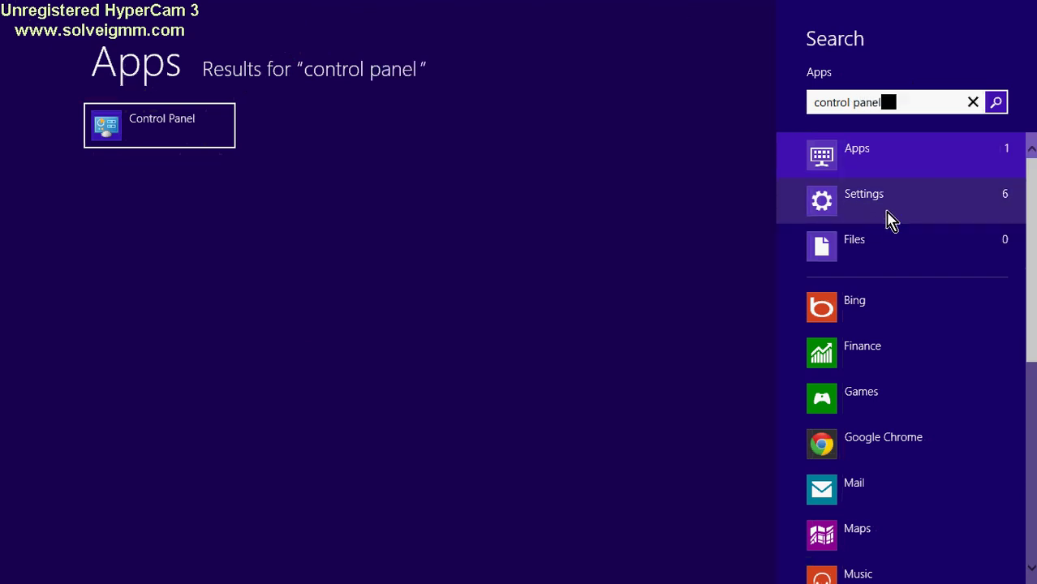
pyautogui.click(887, 215)
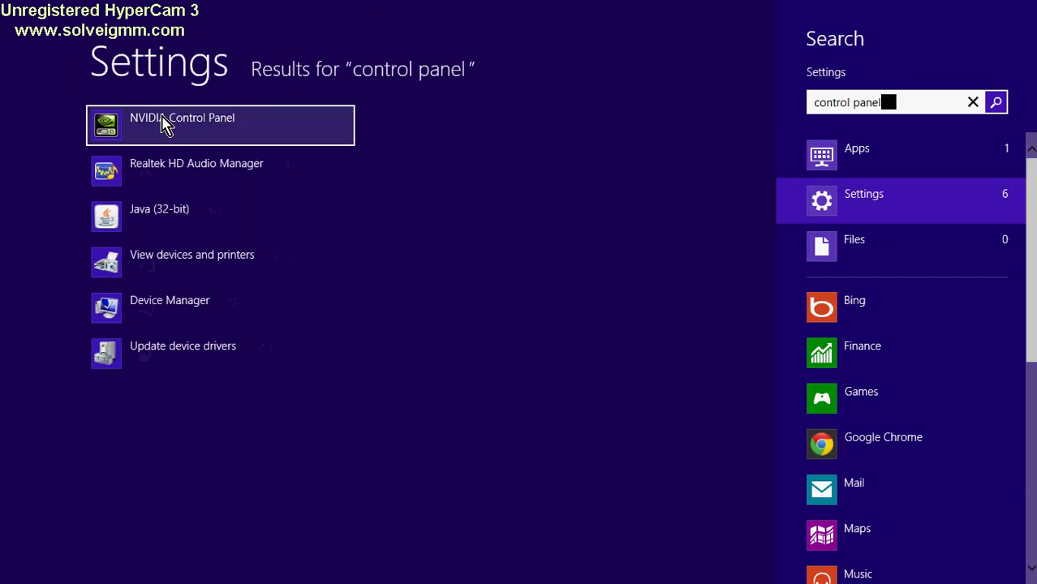
pyautogui.click(157, 122)
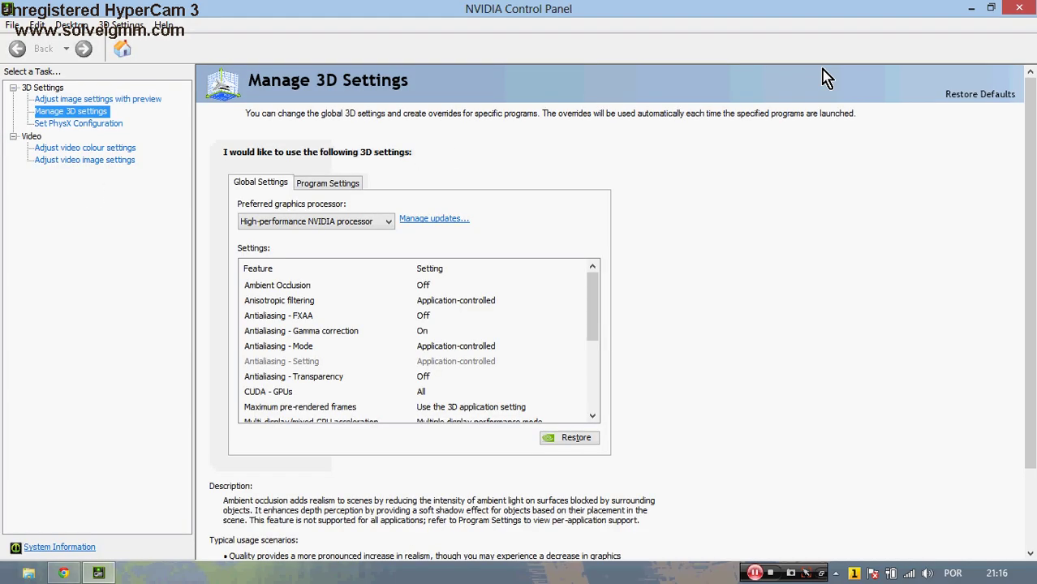
pyautogui.click(1029, 8)
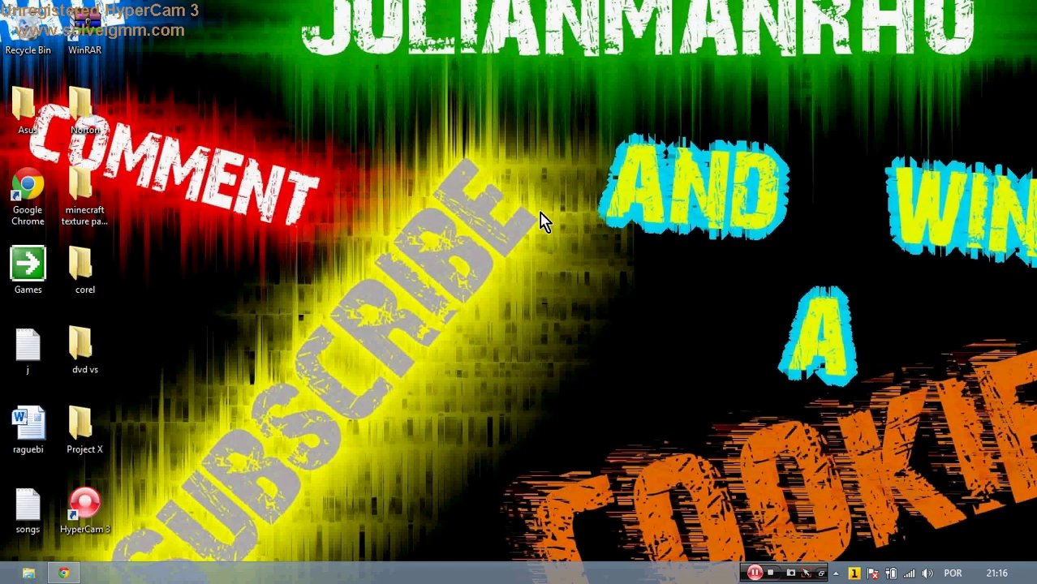
pyautogui.rightClick(557, 125)
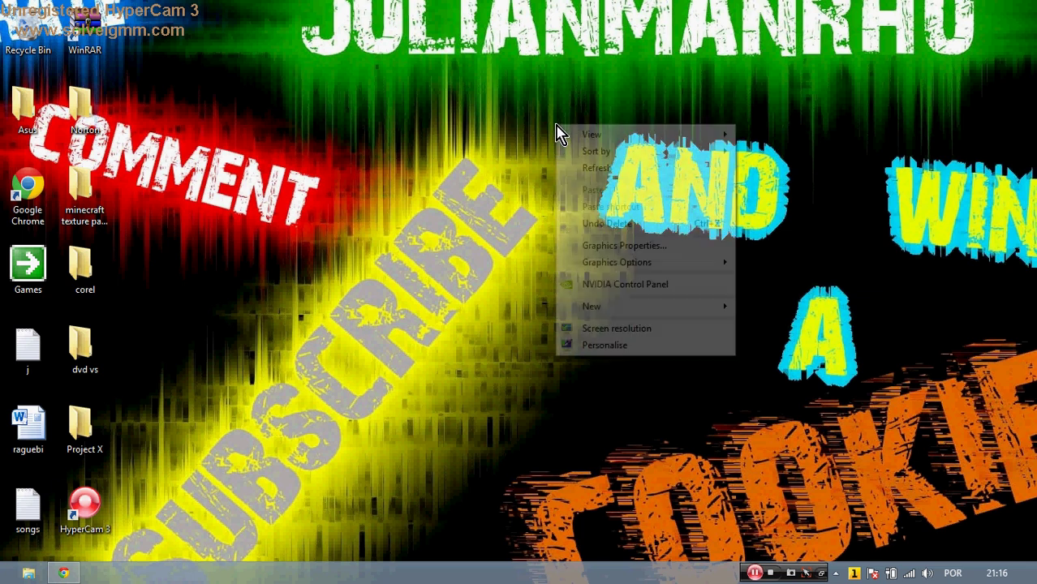
pyautogui.click(633, 286)
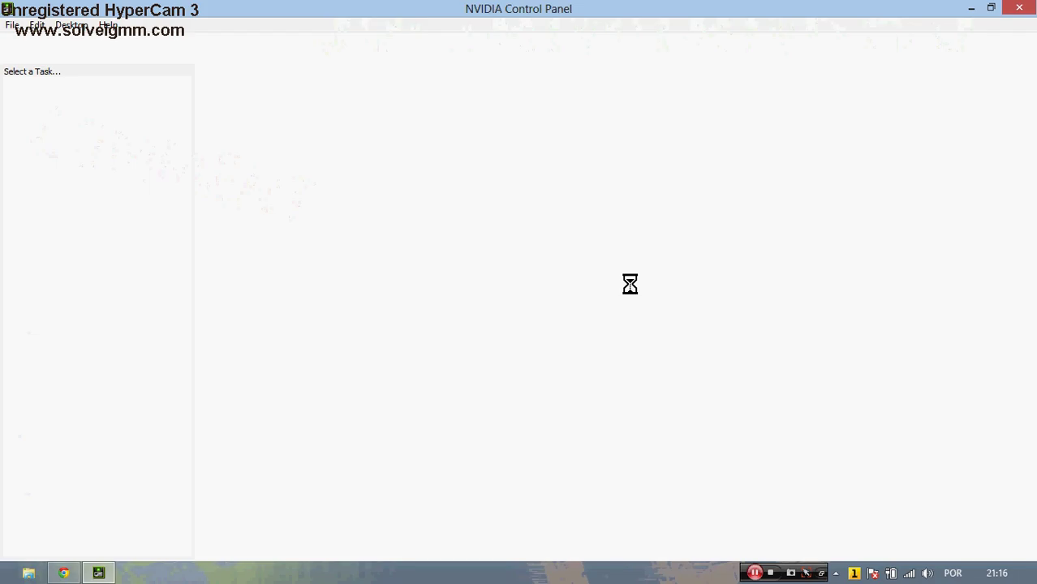
pyautogui.click(1019, 8)
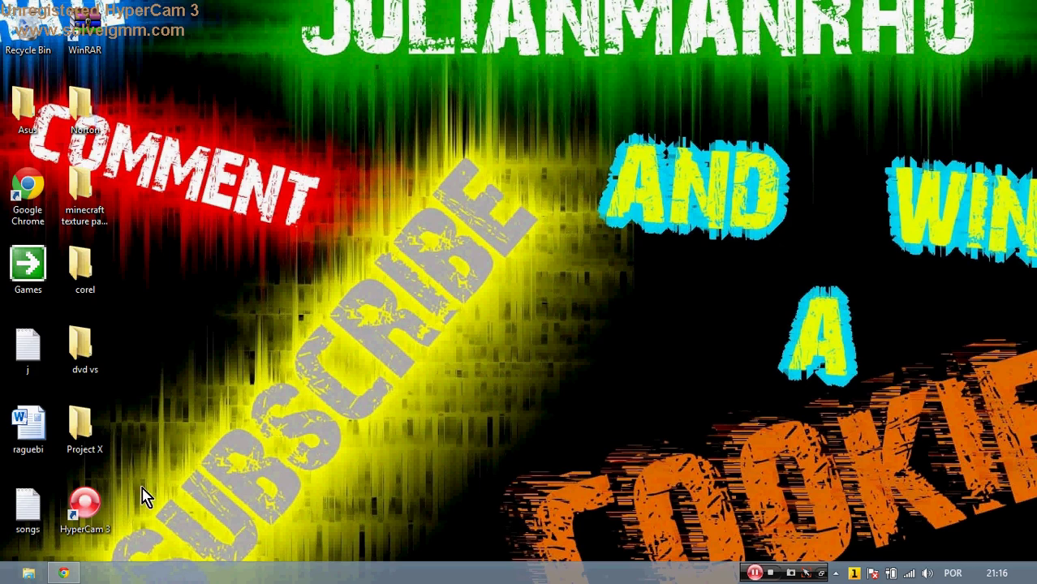
pyautogui.press('super')
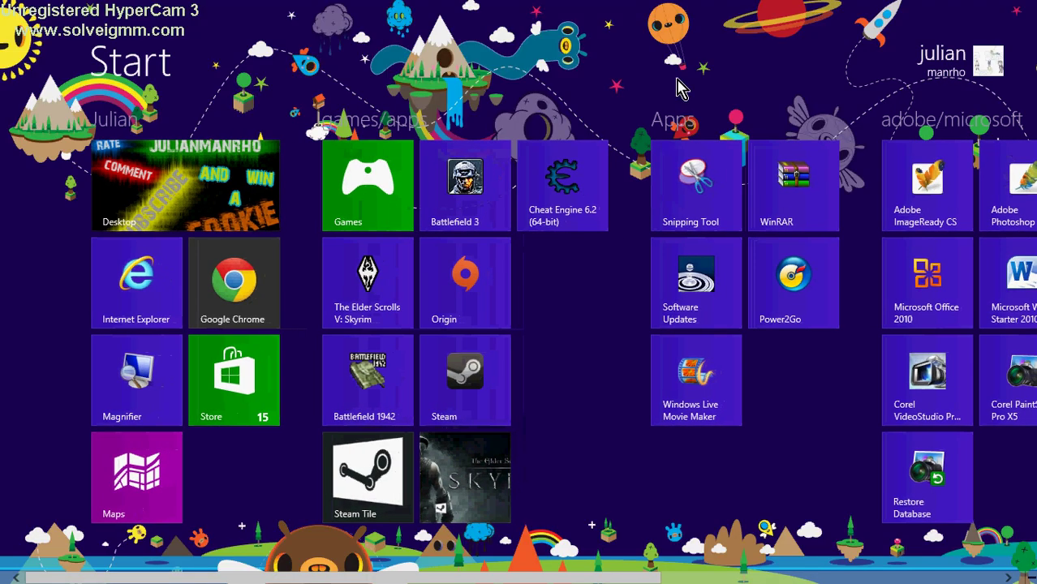
pyautogui.write('nvidea')
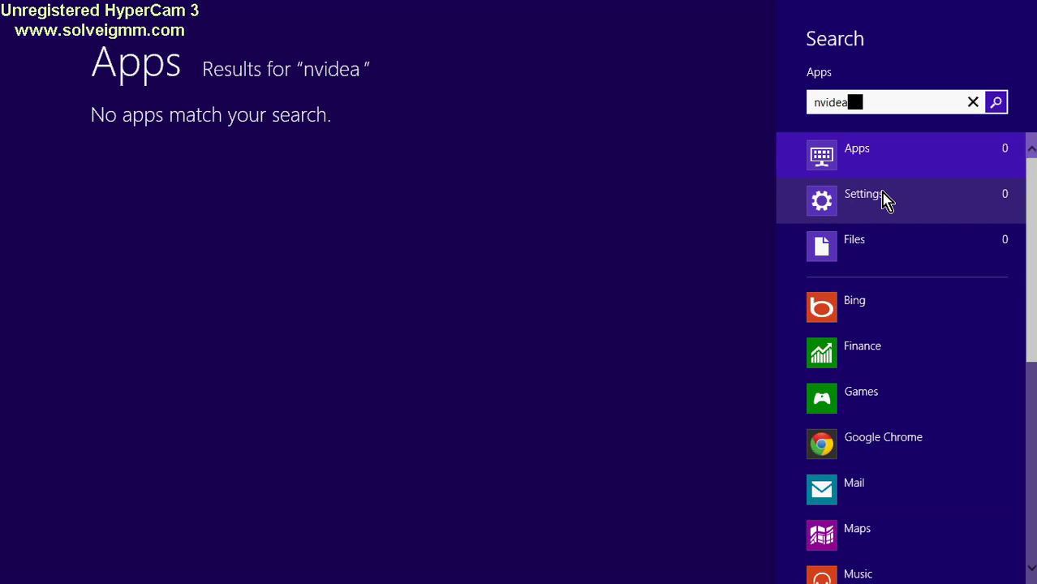
pyautogui.press('BackSpace')
pyautogui.press('BackSpace')
pyautogui.press('BackSpace')
pyautogui.press('BackSpace')
pyautogui.press('BackSpace')
pyautogui.press('BackSpace')
pyautogui.press('BackSpace')
pyautogui.press('Escape')
pyautogui.press('super')
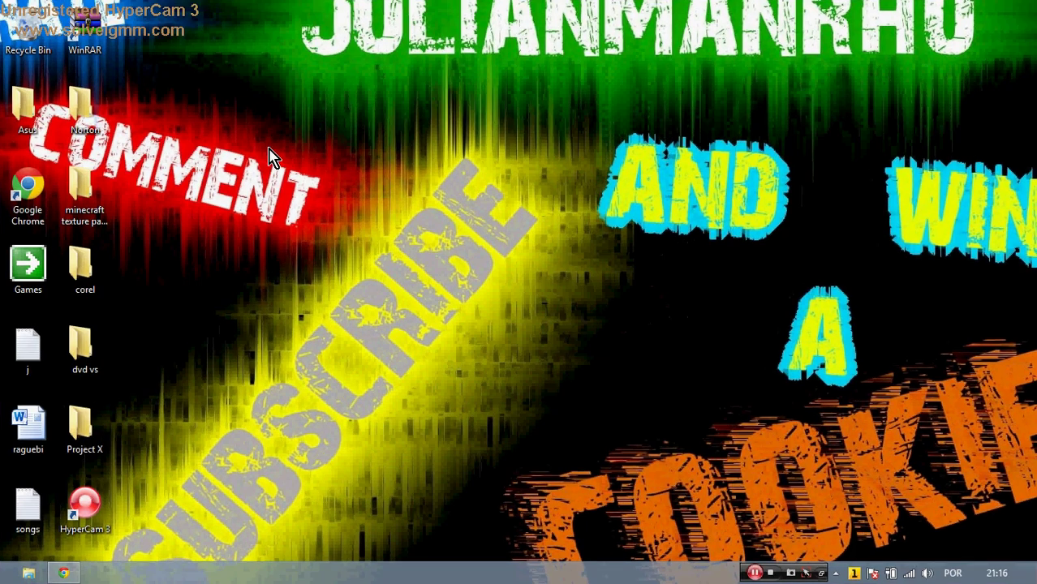
# Bring the YouTube video page back and like the video
pyautogui.click(63, 572)
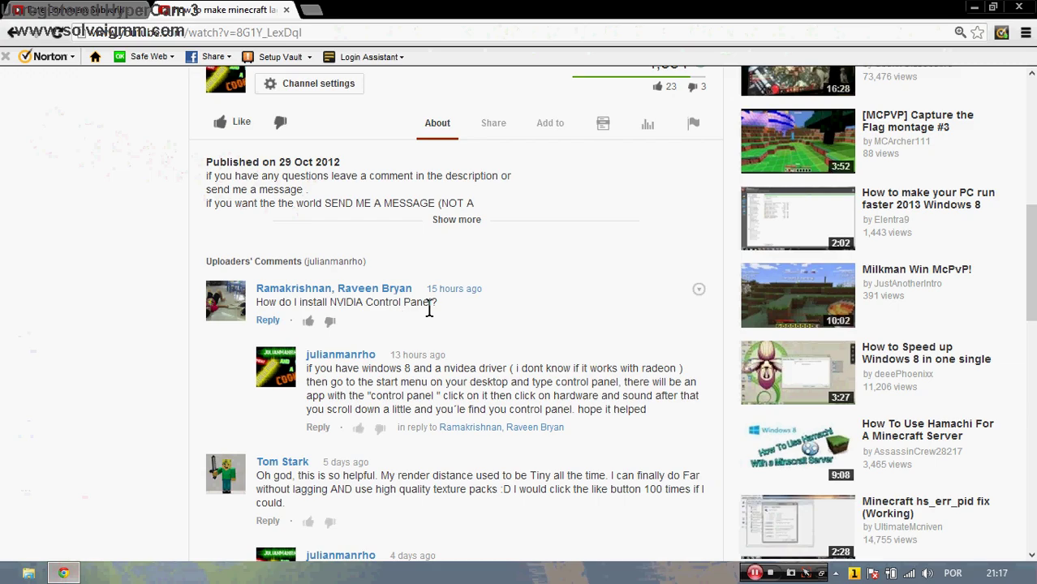
pyautogui.scroll(5, 470, 325)
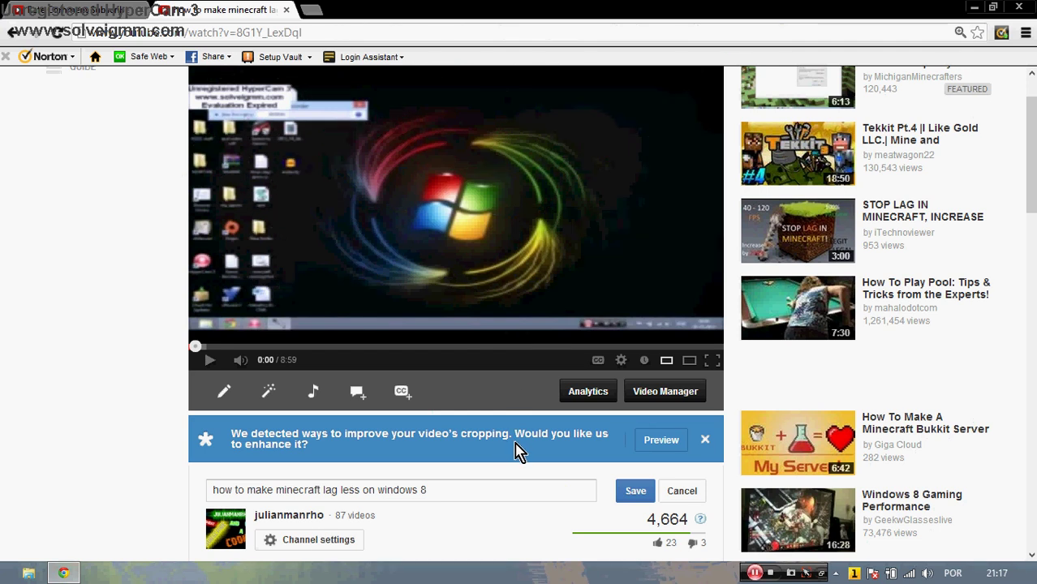
pyautogui.scroll(-1, 519, 450)
pyautogui.scroll(-1, 579, 464)
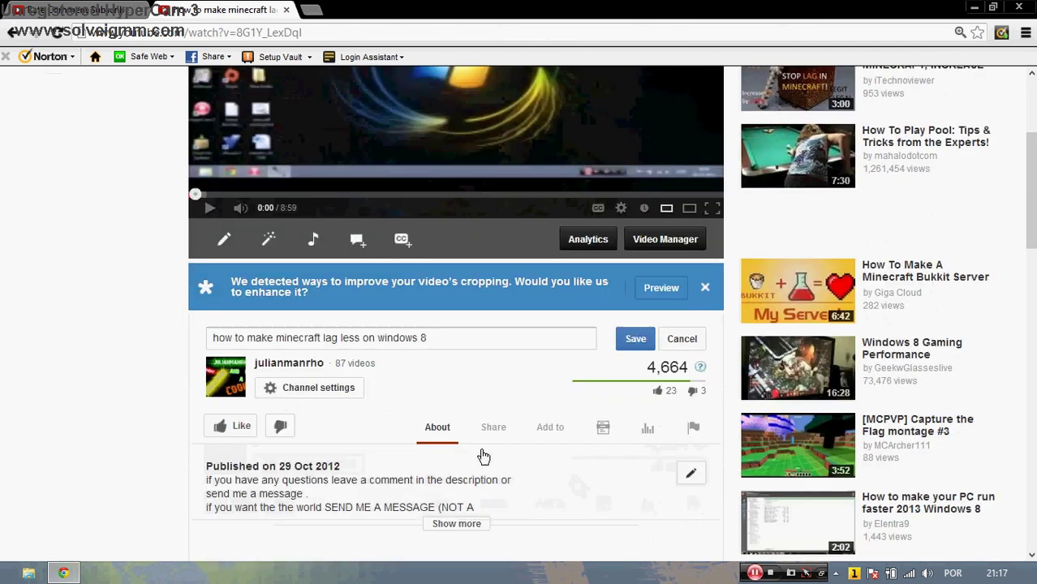
pyautogui.click(240, 432)
# Browse the comment section below the video and open the account menu
pyautogui.scroll(3, 347, 412)
pyautogui.scroll(-7, 343, 421)
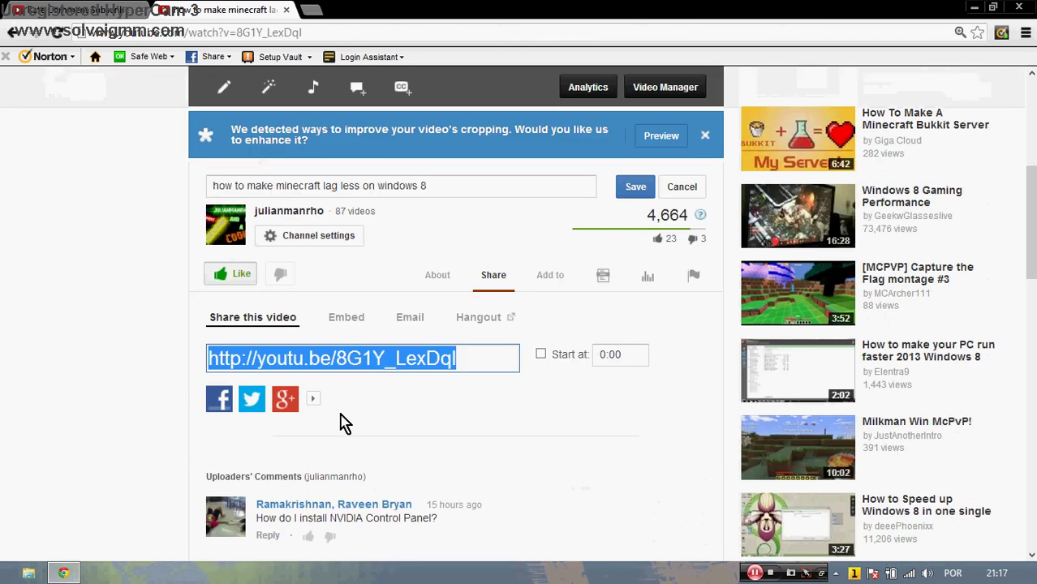
pyautogui.scroll(-6, 345, 348)
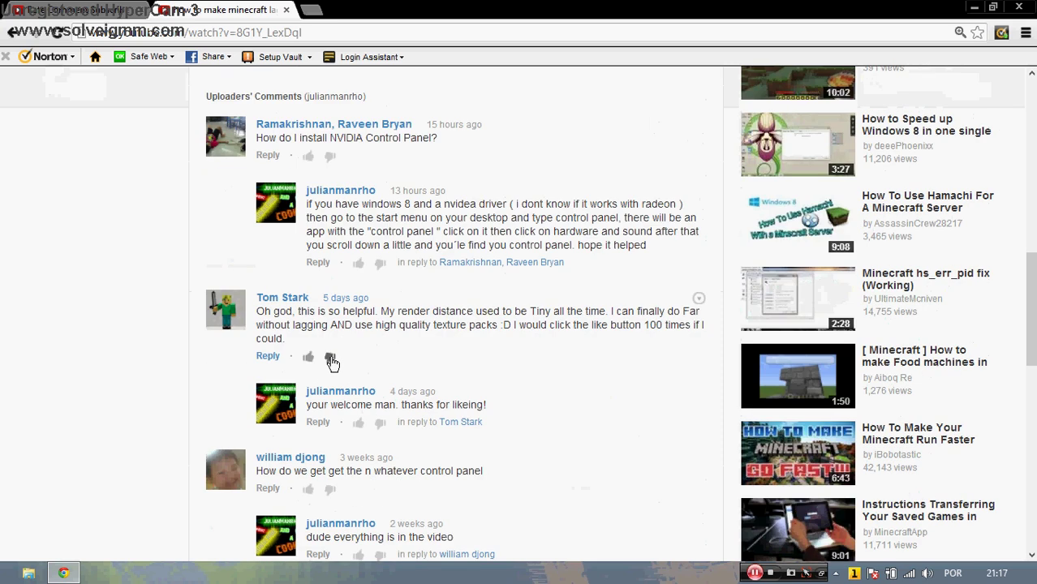
pyautogui.click(354, 355)
pyautogui.scroll(15, 354, 355)
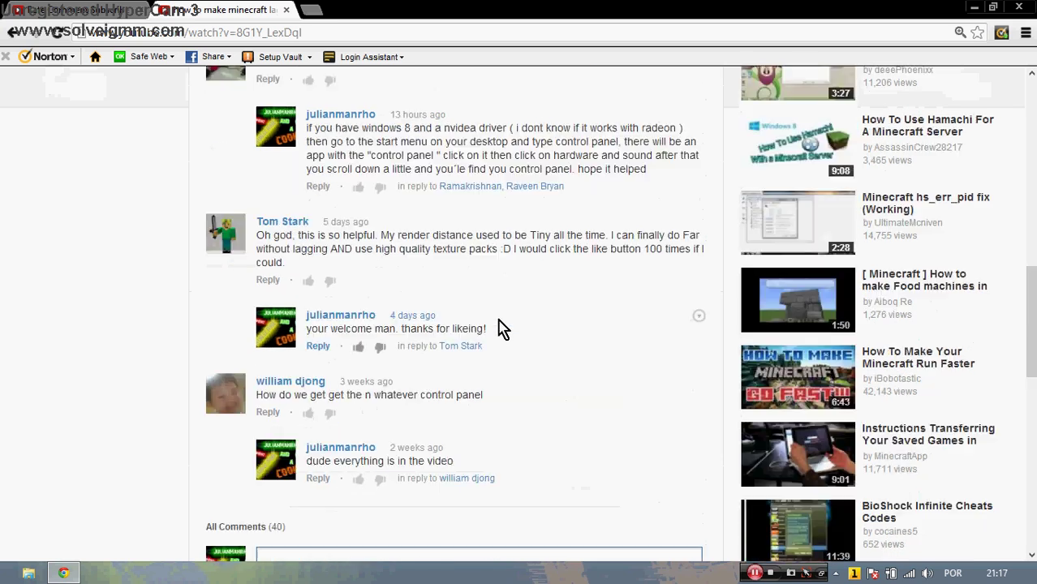
pyautogui.scroll(-2, 429, 347)
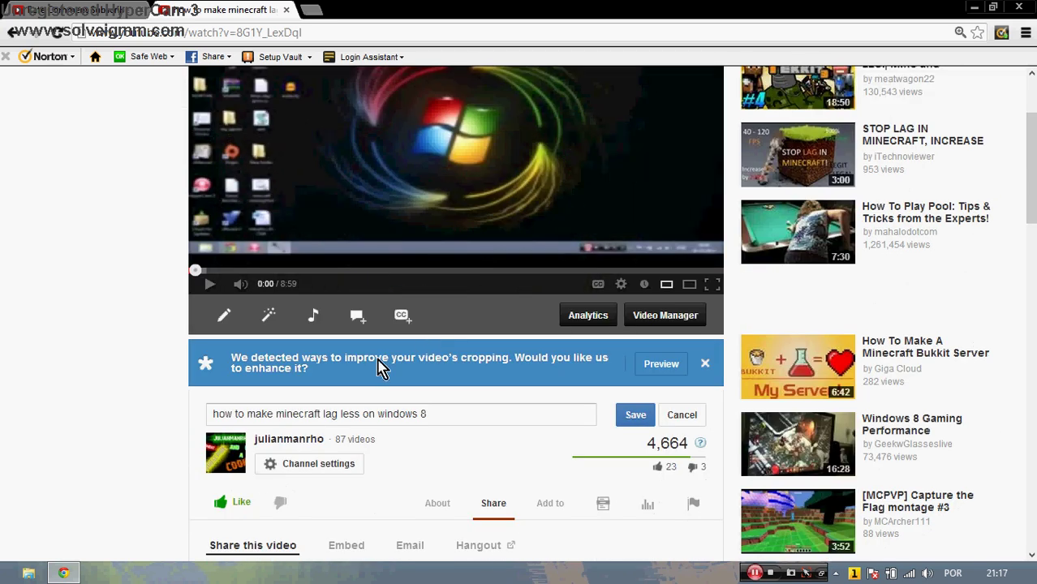
pyautogui.scroll(2, 703, 316)
pyautogui.scroll(-2, 702, 317)
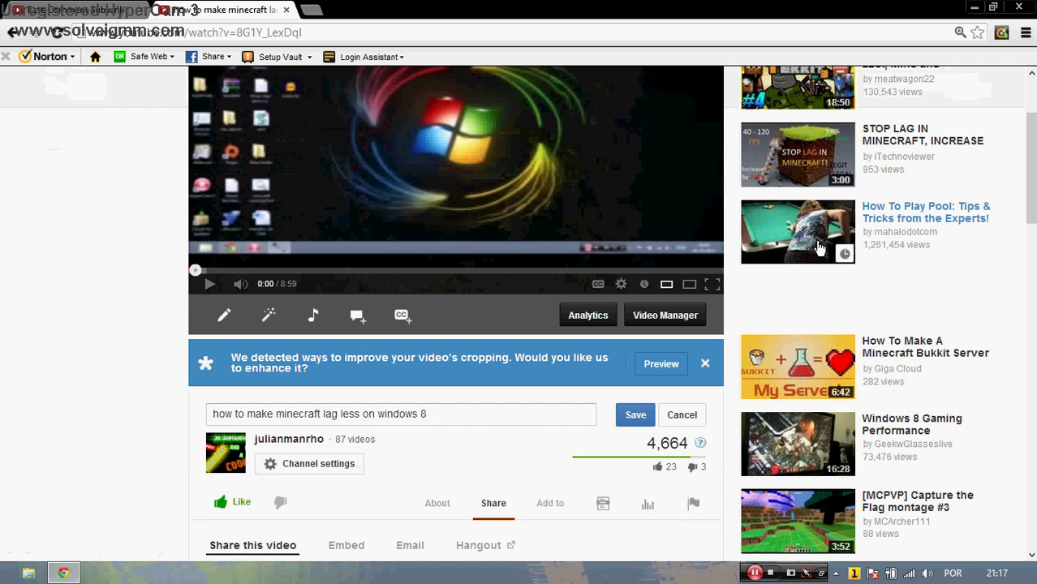
pyautogui.scroll(2, 702, 316)
pyautogui.click(960, 94)
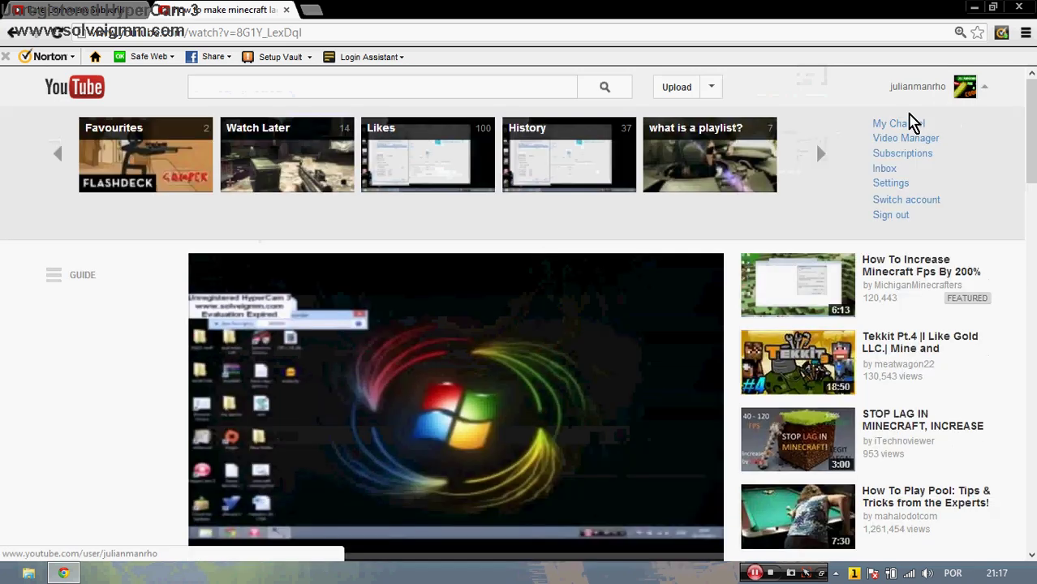
# Go to My Channel and scroll the 'Rate Comment Subscribe' page to its featured video and back
pyautogui.click(907, 123)
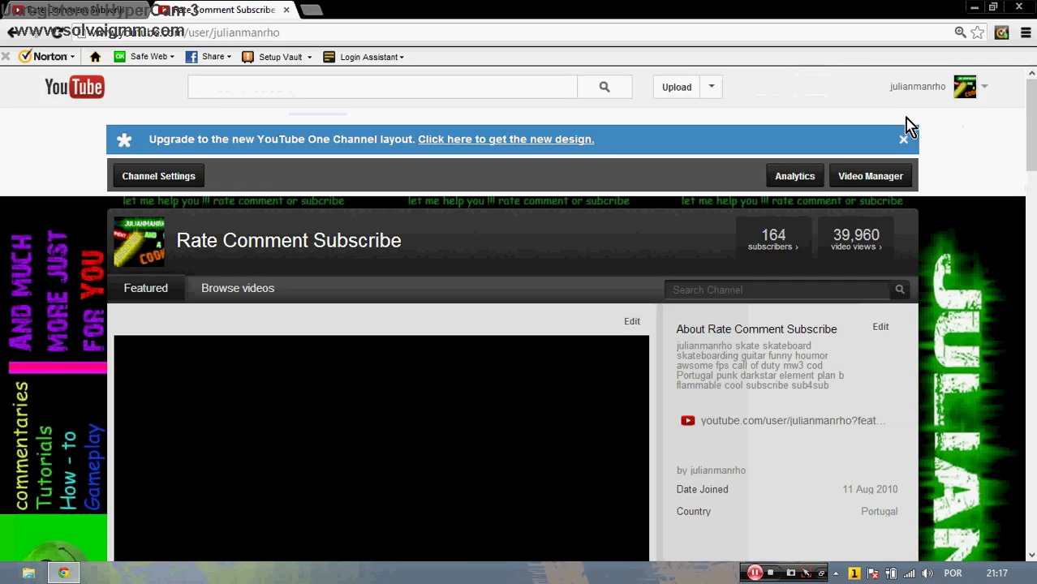
pyautogui.scroll(-4, 941, 178)
pyautogui.scroll(3, 560, 287)
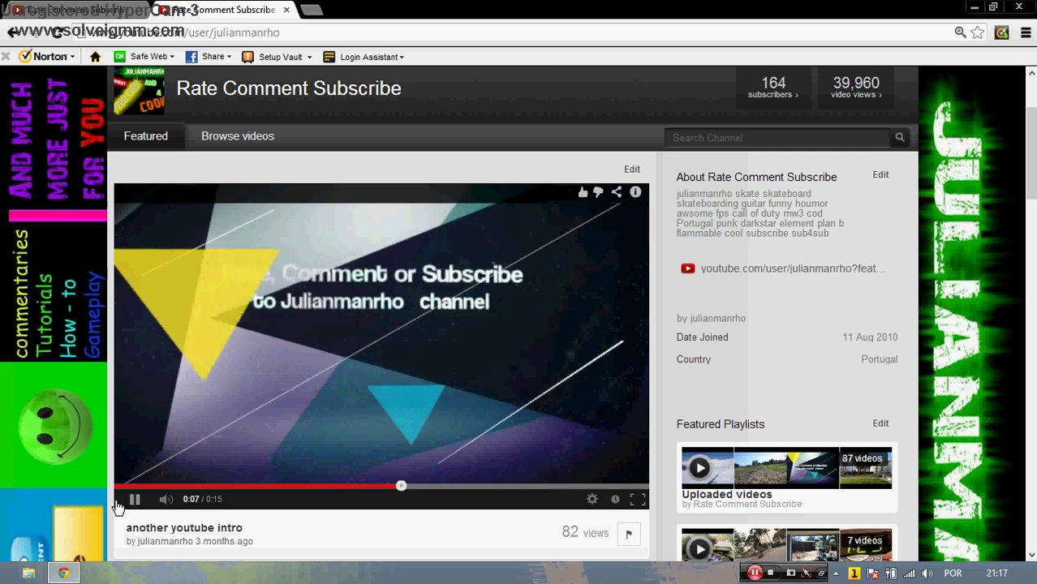
pyautogui.scroll(2, 589, 408)
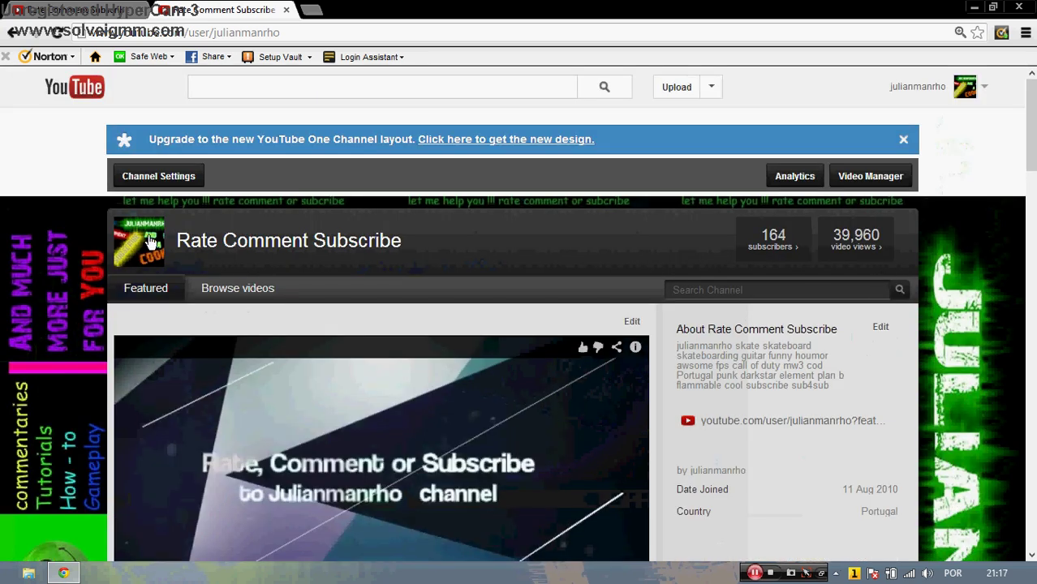